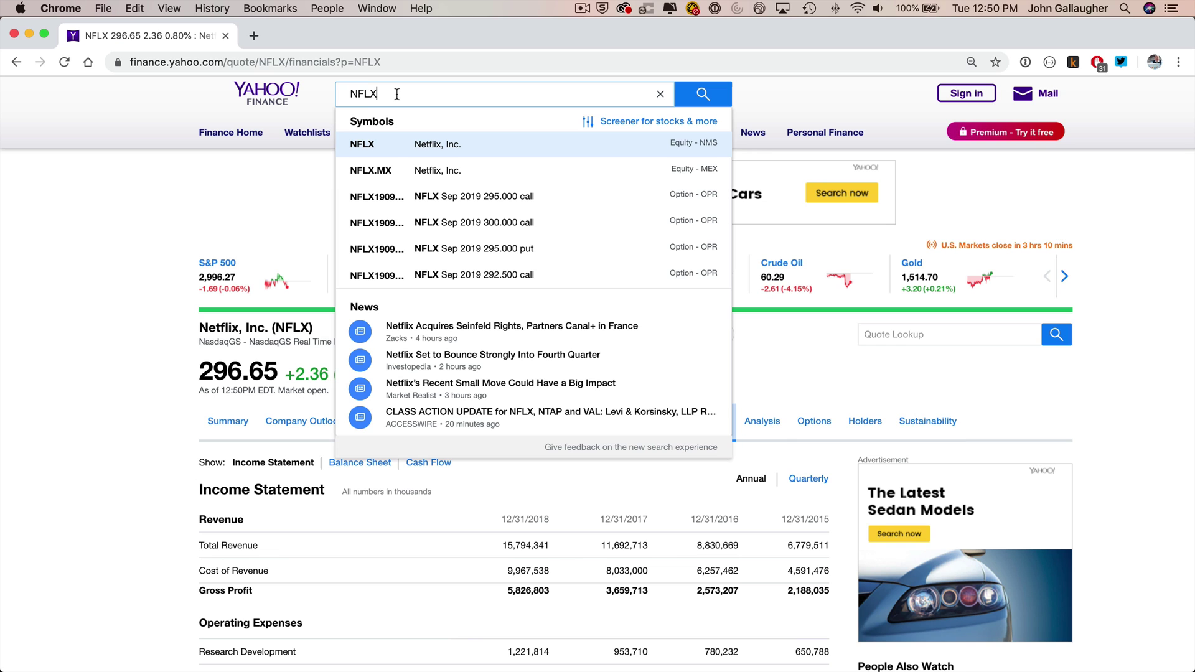
Open Netflix's annual income statement on Yahoo Finance and copy it from Revenue to Net Income.
{"action": "key", "text": "Return"}
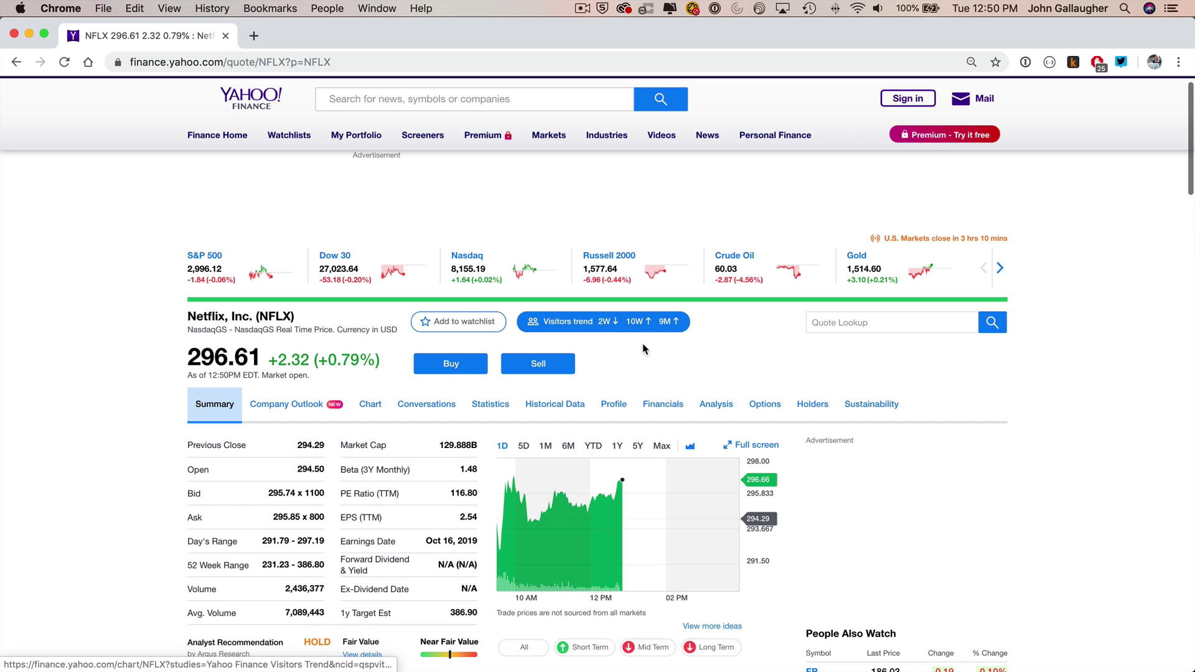
{"action": "left_click", "coordinate": [664, 411]}
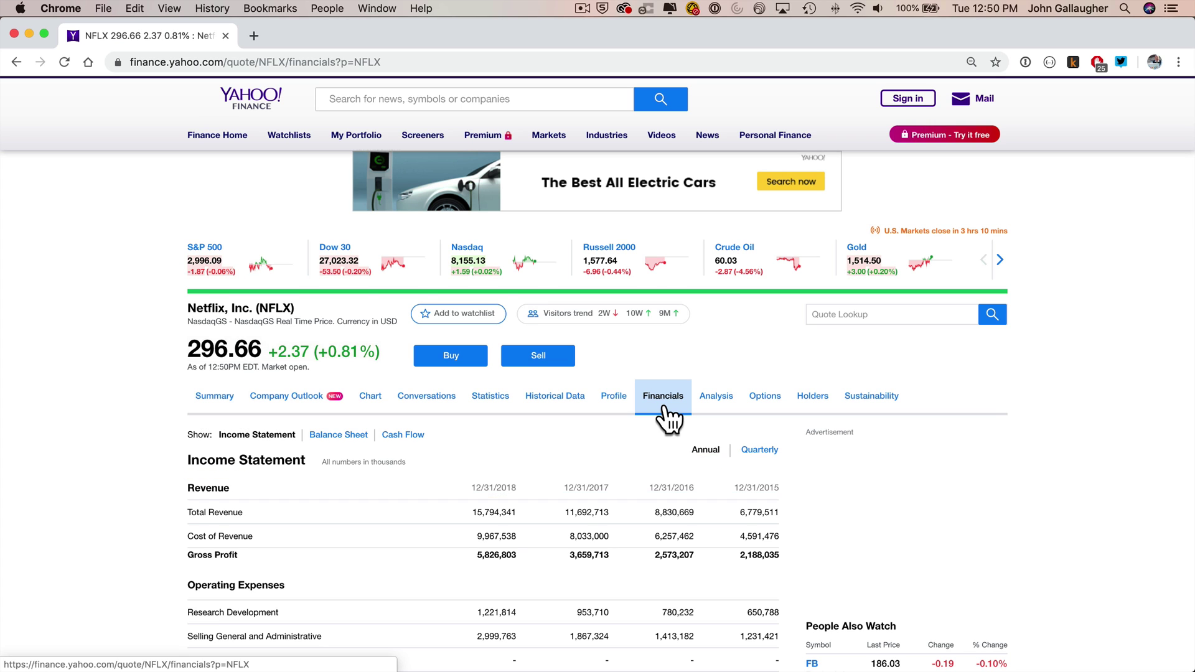
{"action": "scroll", "coordinate": [669, 420], "scroll_direction": "down", "scroll_amount": 3}
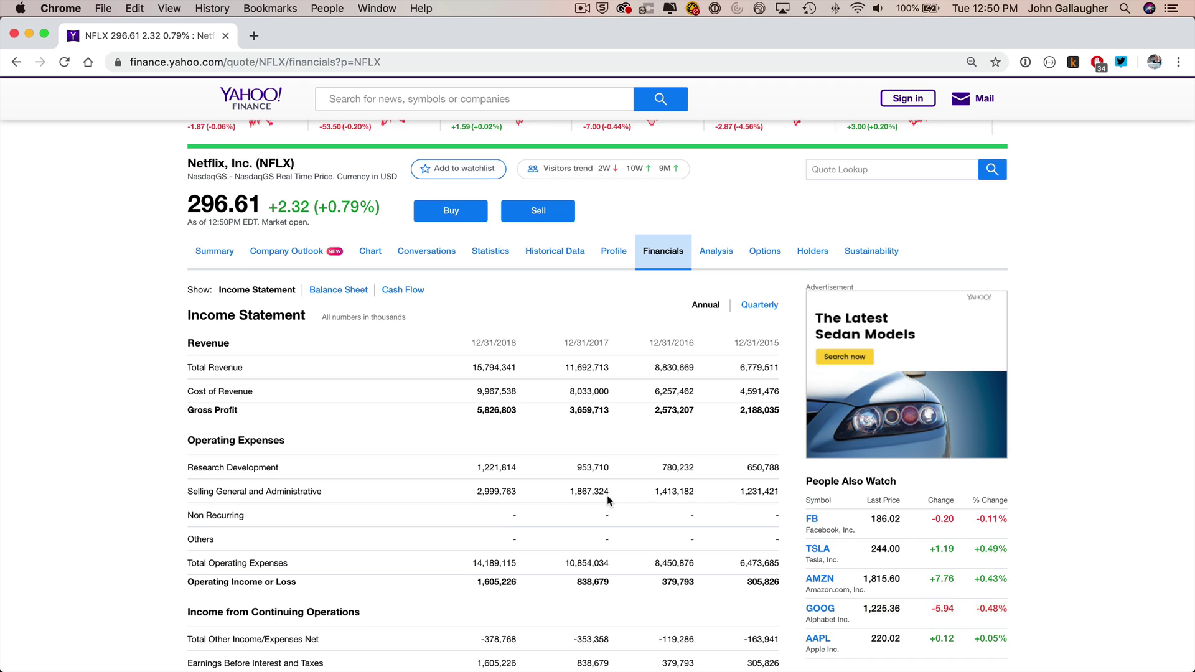
{"action": "scroll", "coordinate": [579, 448], "scroll_direction": "down", "scroll_amount": 1}
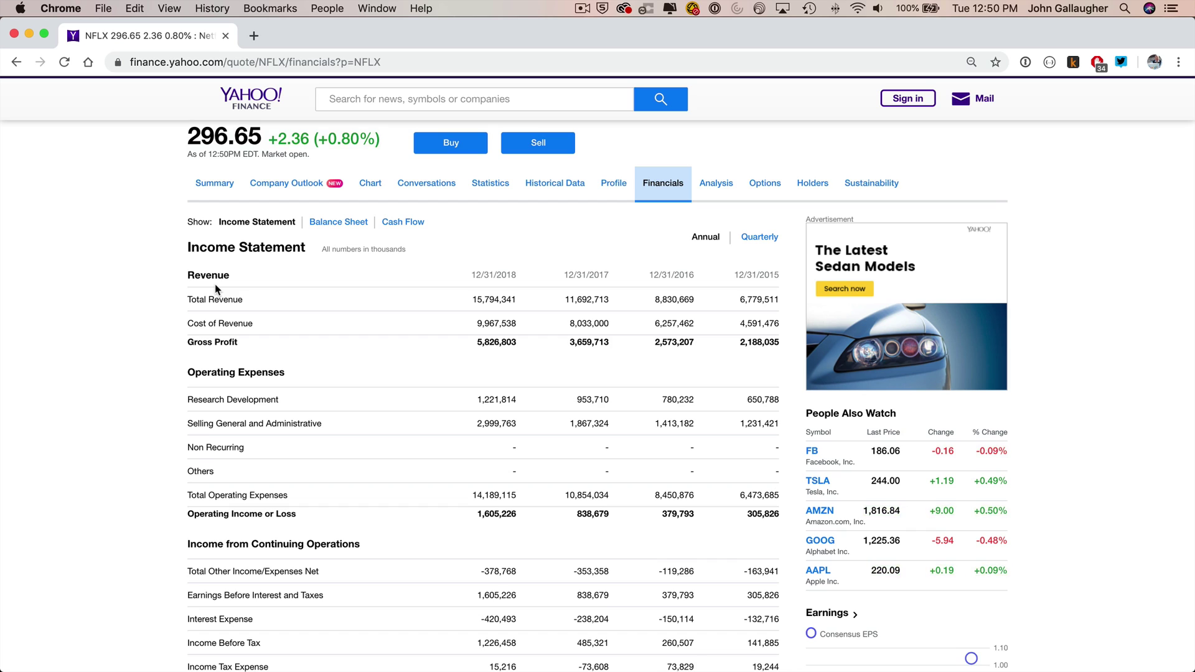
{"action": "scroll", "coordinate": [217, 290], "scroll_direction": "down", "scroll_amount": 8}
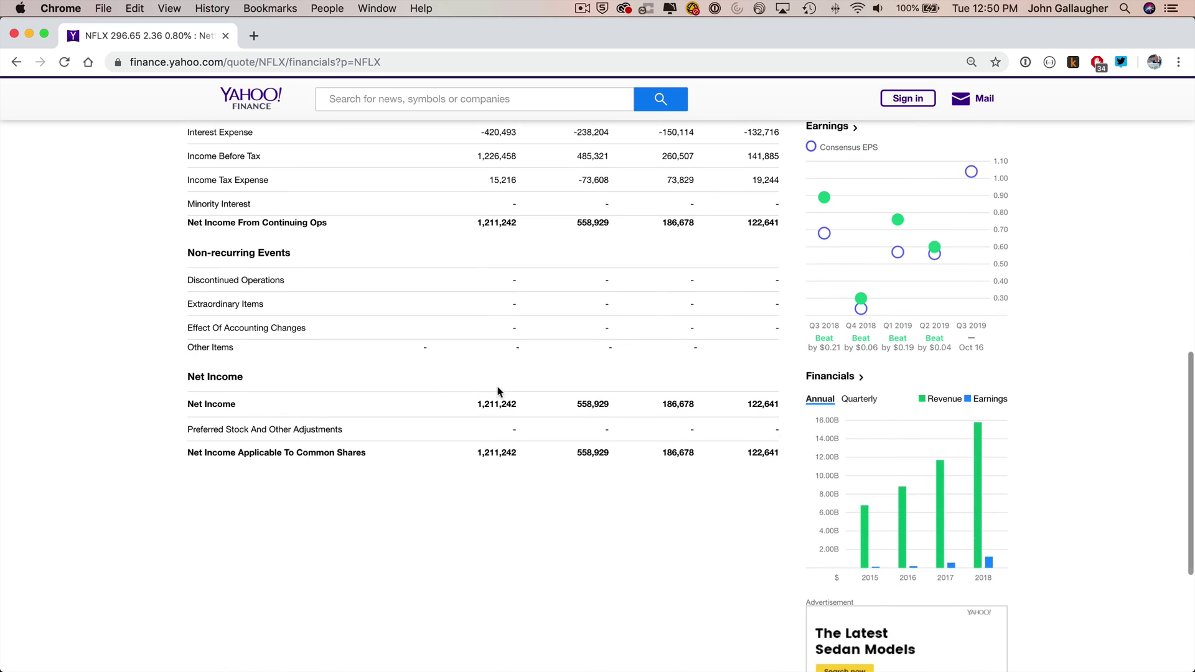
{"action": "left_click_drag", "start_coordinate": [778, 404], "coordinate": [334, 128]}
{"action": "scroll", "coordinate": [334, 324], "scroll_direction": "down", "scroll_amount": 1}
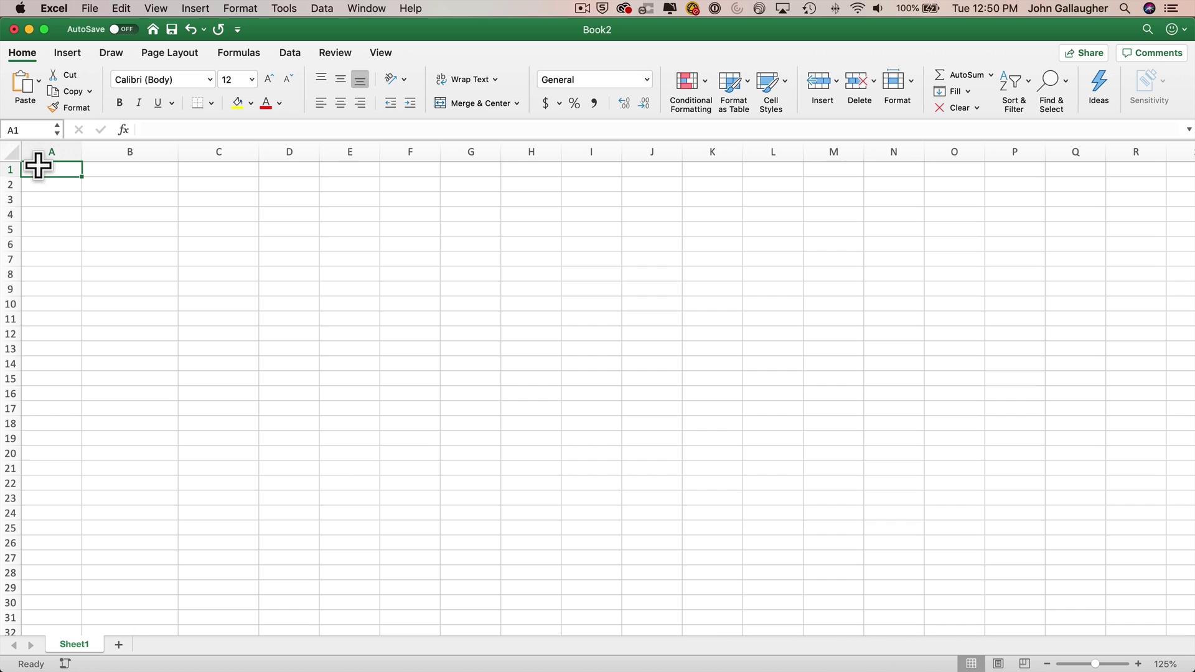
Paste the income statement into A1 and resize column C so every figure is visible.
{"action": "key", "text": "super+v"}
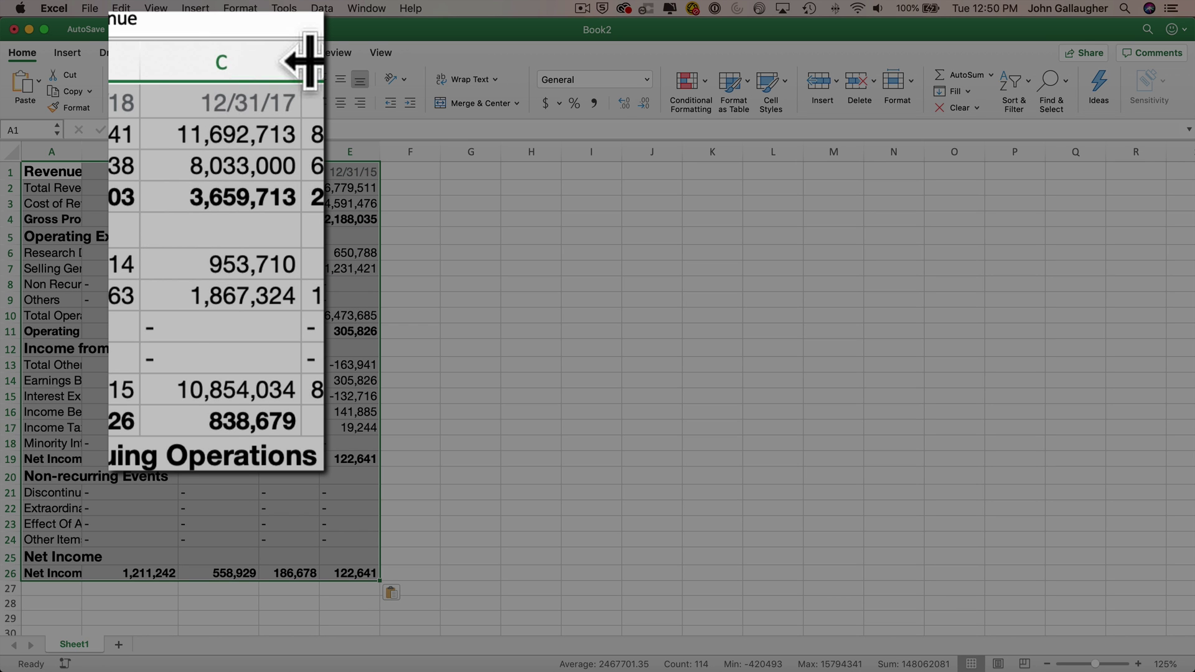
{"action": "left_click_drag", "start_coordinate": [258, 151], "coordinate": [238, 151]}
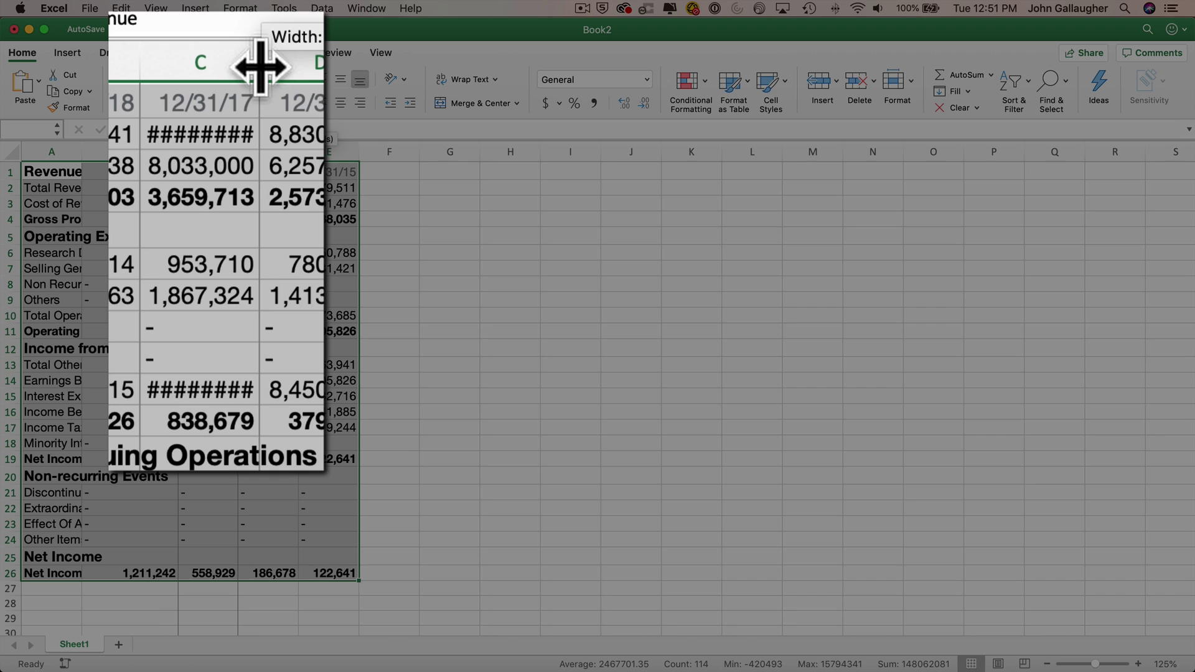
{"action": "left_click_drag", "start_coordinate": [260, 66], "coordinate": [262, 94]}
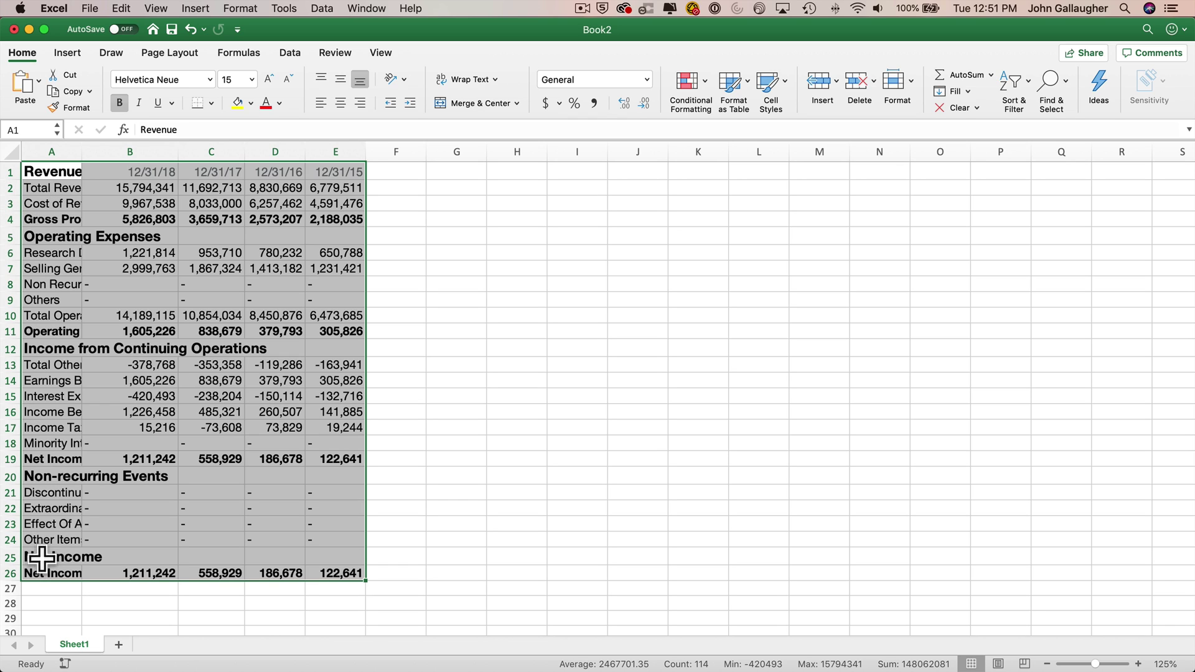
Delete rows 3–25, leaving only Total Revenue and Net Income under the dates.
{"action": "left_click", "coordinate": [7, 204]}
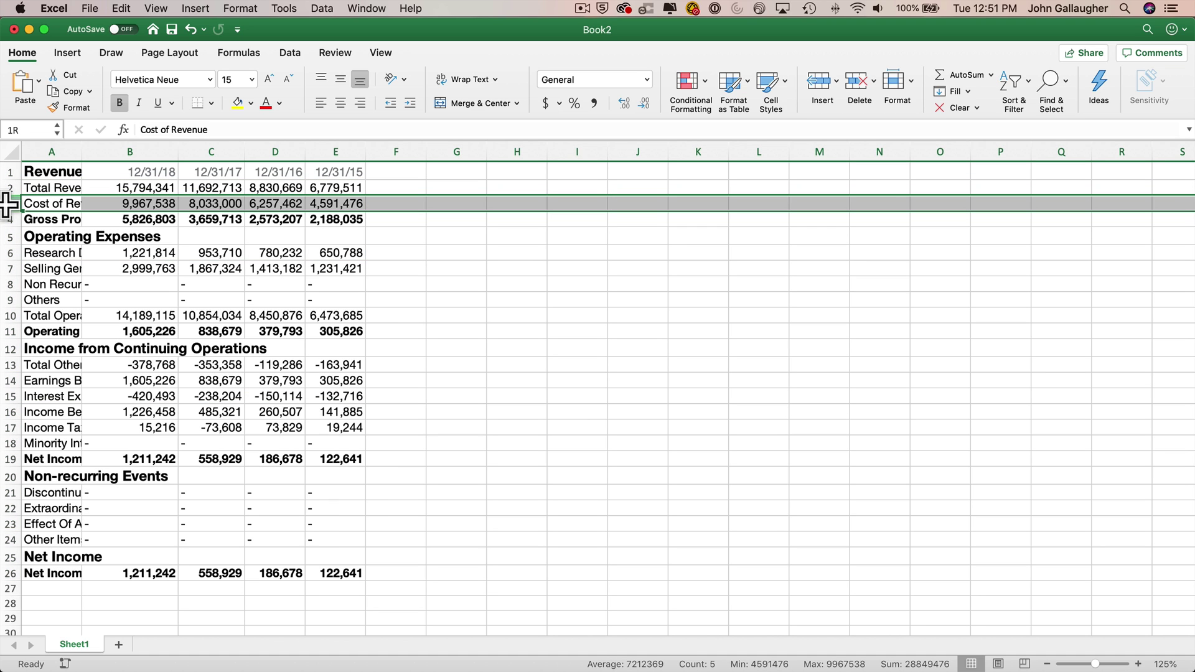
{"action": "left_click_drag", "start_coordinate": [8, 204], "coordinate": [9, 557]}
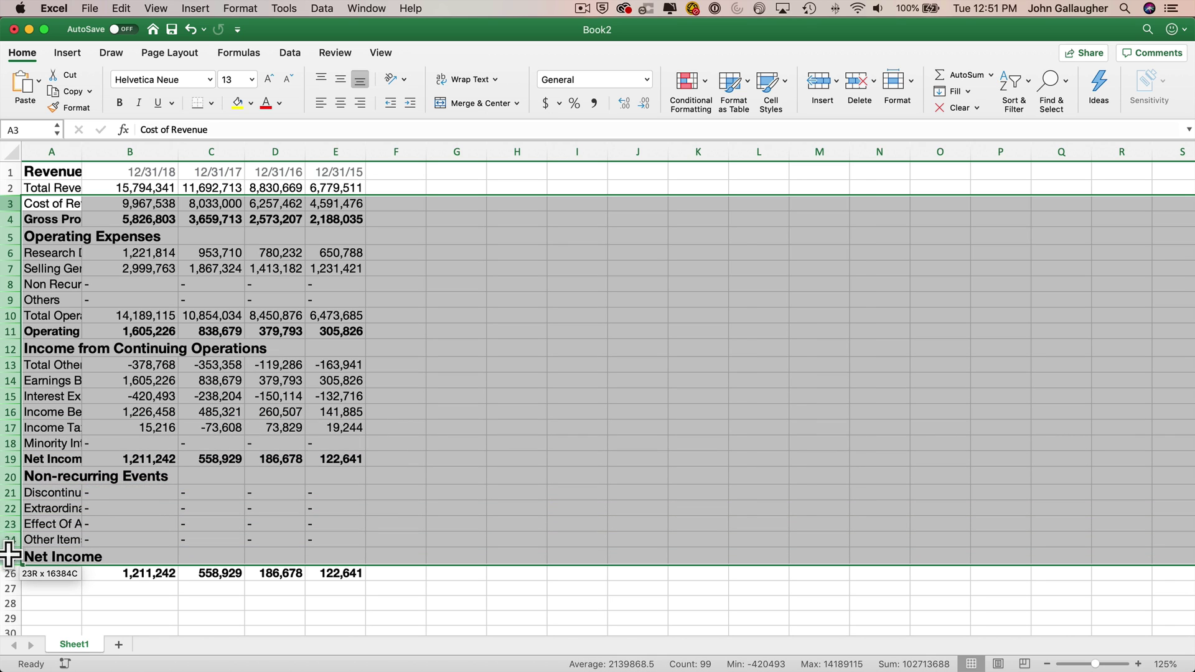
{"action": "right_click", "coordinate": [12, 518]}
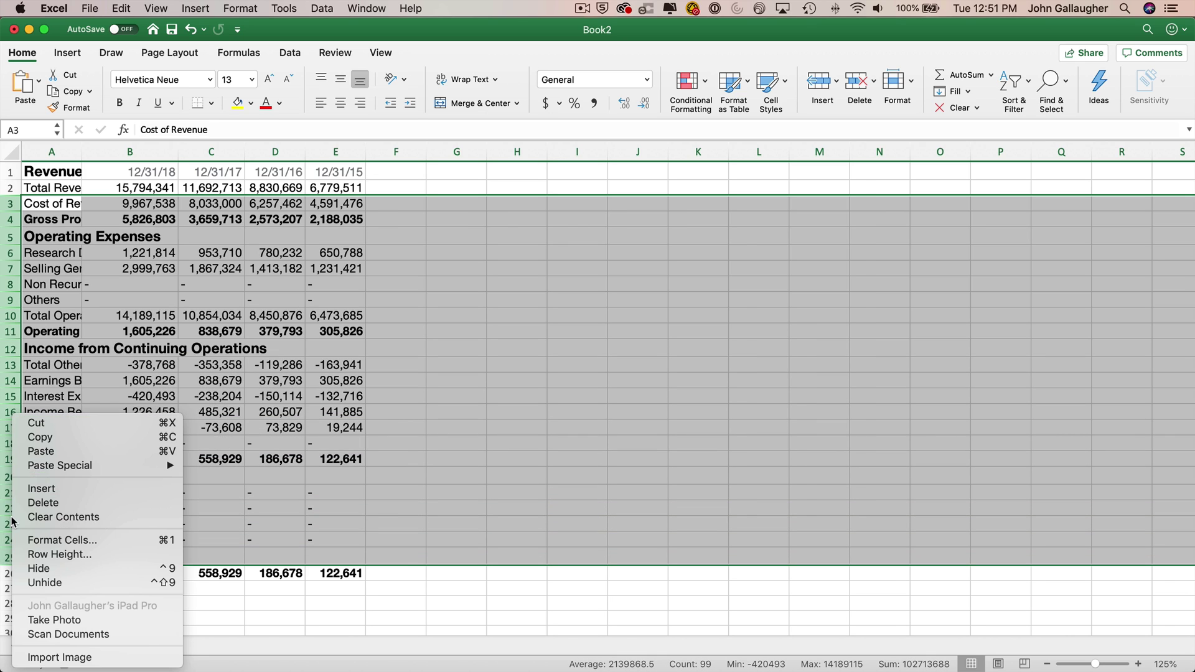
{"action": "left_click", "coordinate": [56, 504]}
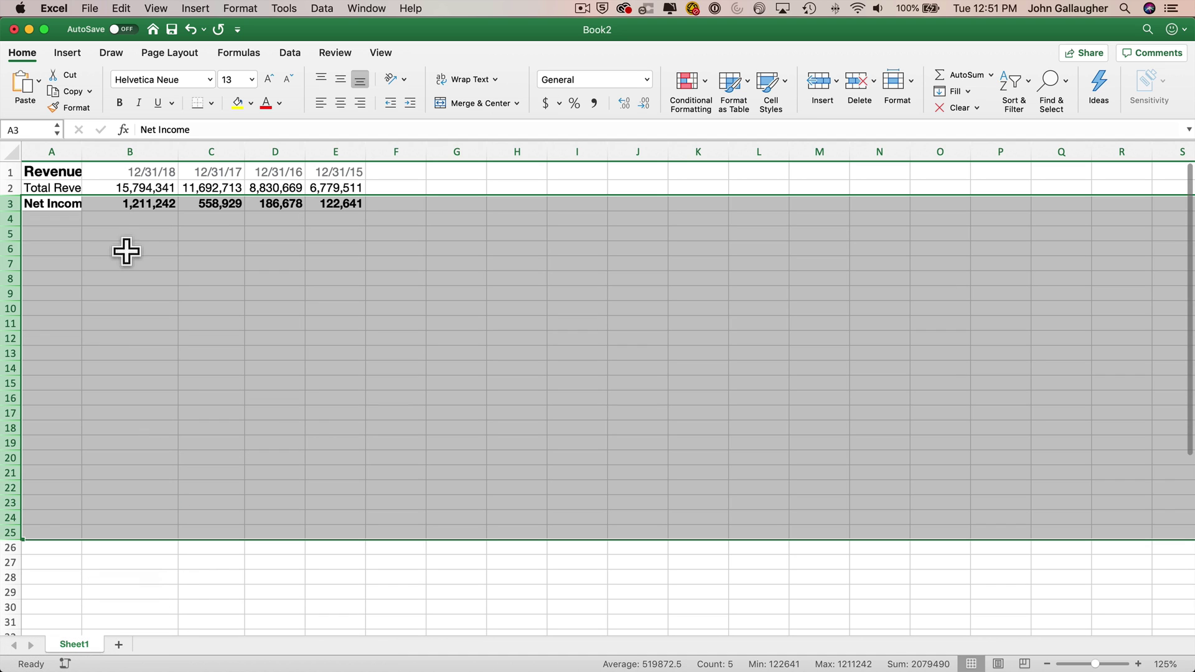
Relabel the header cell A1 as 'Year'.
{"action": "left_click", "coordinate": [64, 171]}
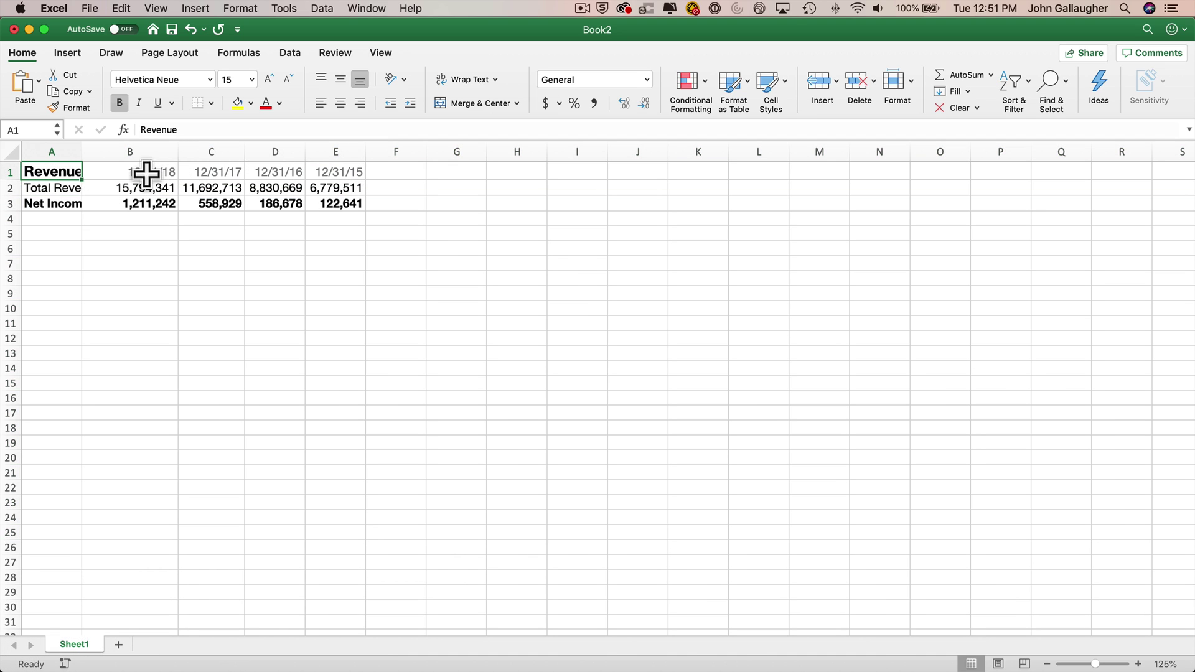
{"action": "type", "text": "Year"}
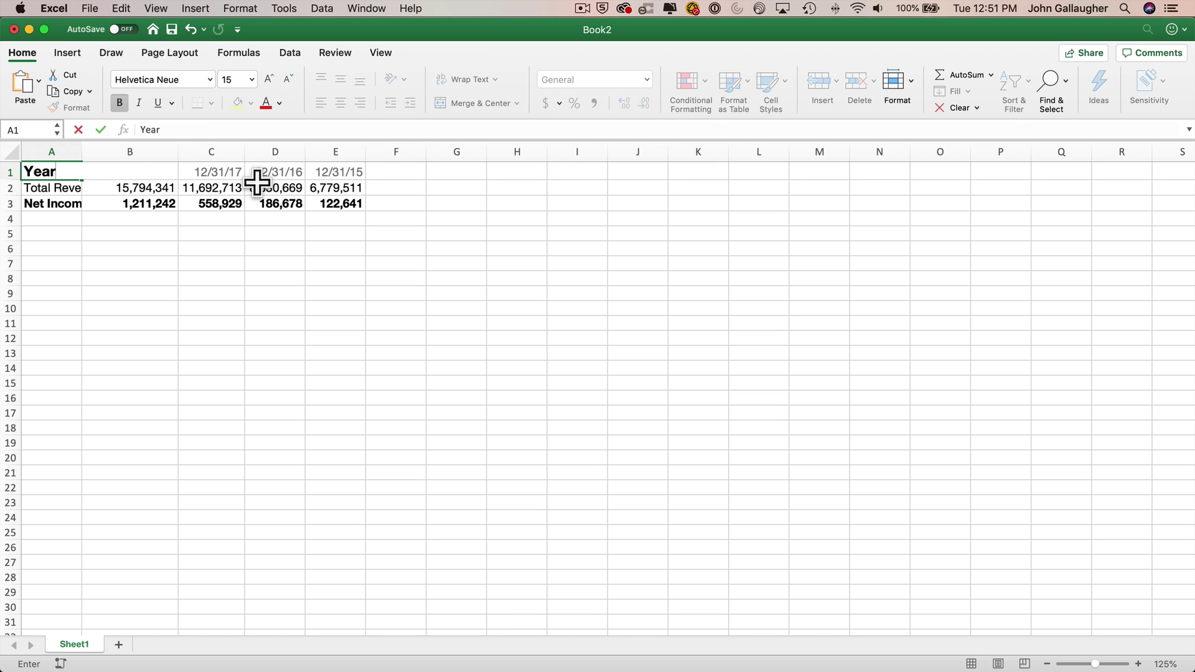
{"action": "key", "text": "Return"}
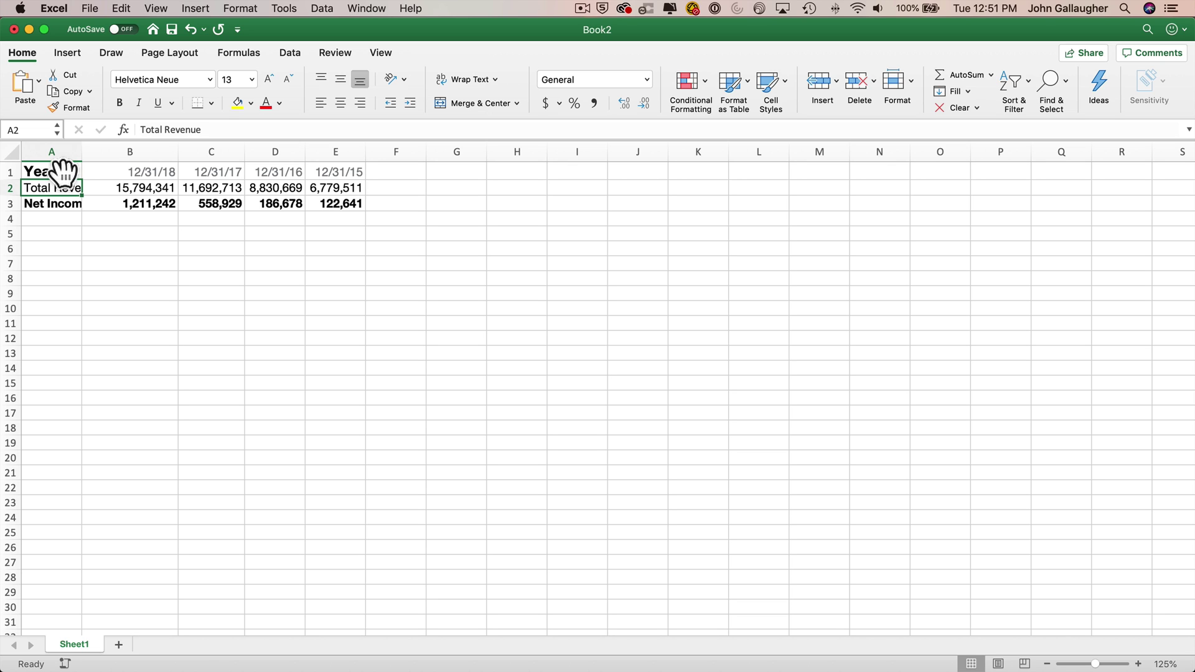
Copy the Year, Total Revenue and Net Income rows.
{"action": "left_click_drag", "start_coordinate": [44, 172], "coordinate": [329, 199]}
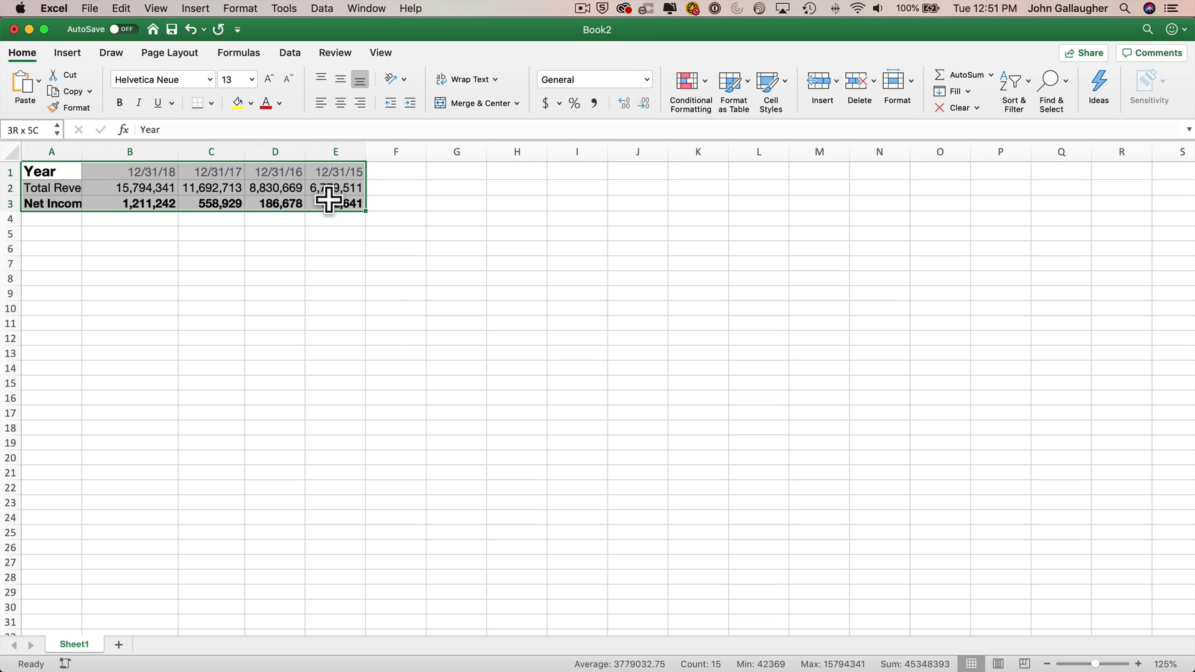
{"action": "right_click", "coordinate": [62, 177]}
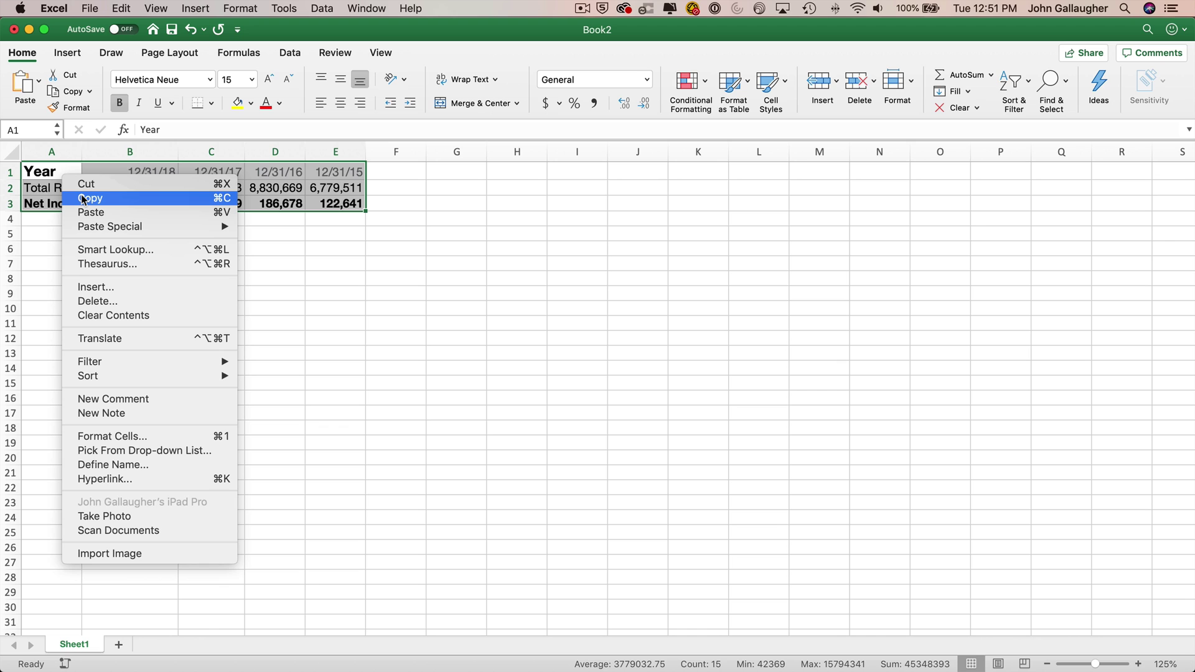
{"action": "left_click", "coordinate": [83, 198]}
Paste Special the copied rows at A5 as transposed values only.
{"action": "left_click", "coordinate": [47, 234]}
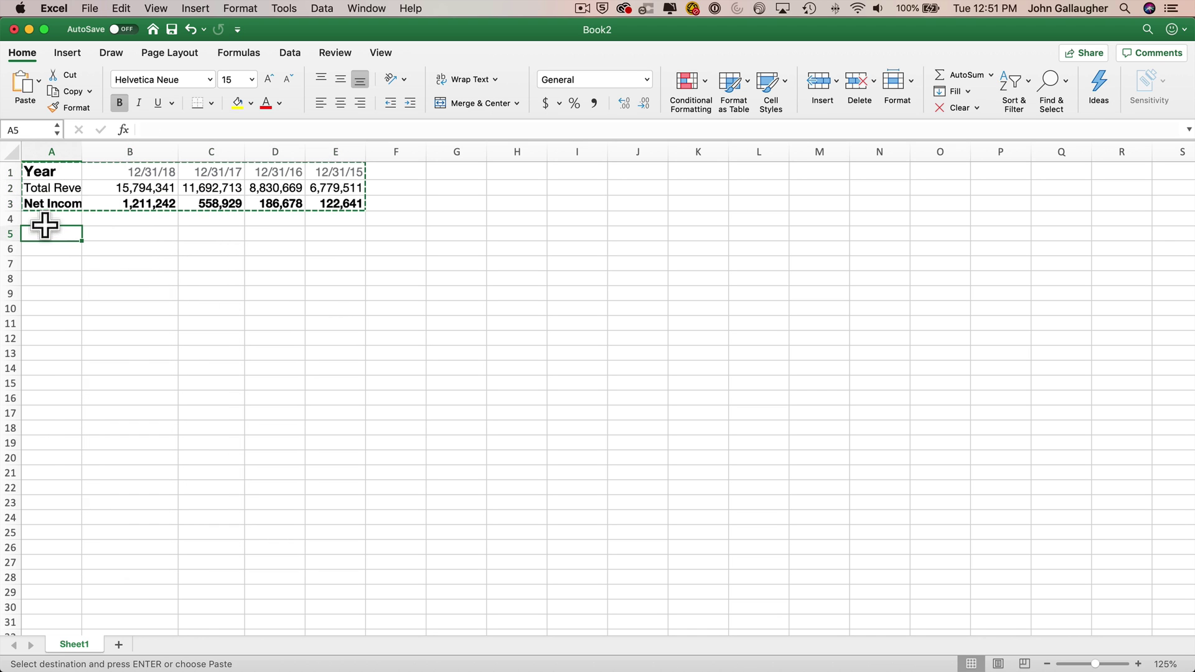
{"action": "right_click", "coordinate": [51, 233]}
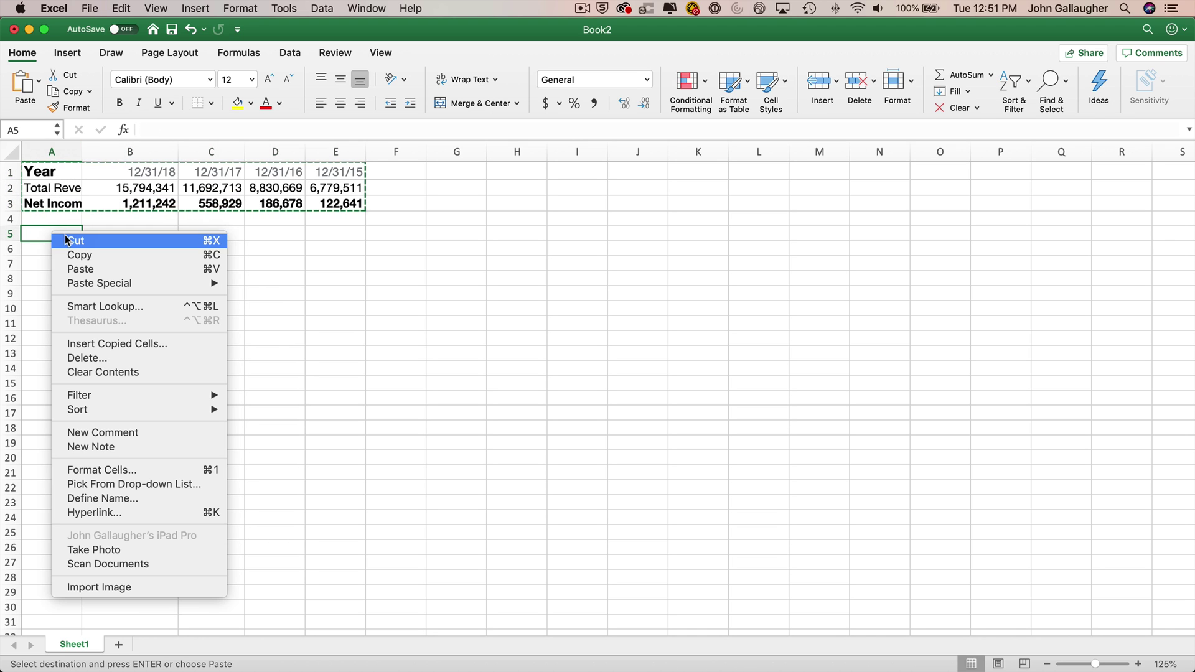
{"action": "mouse_move", "coordinate": [106, 285]}
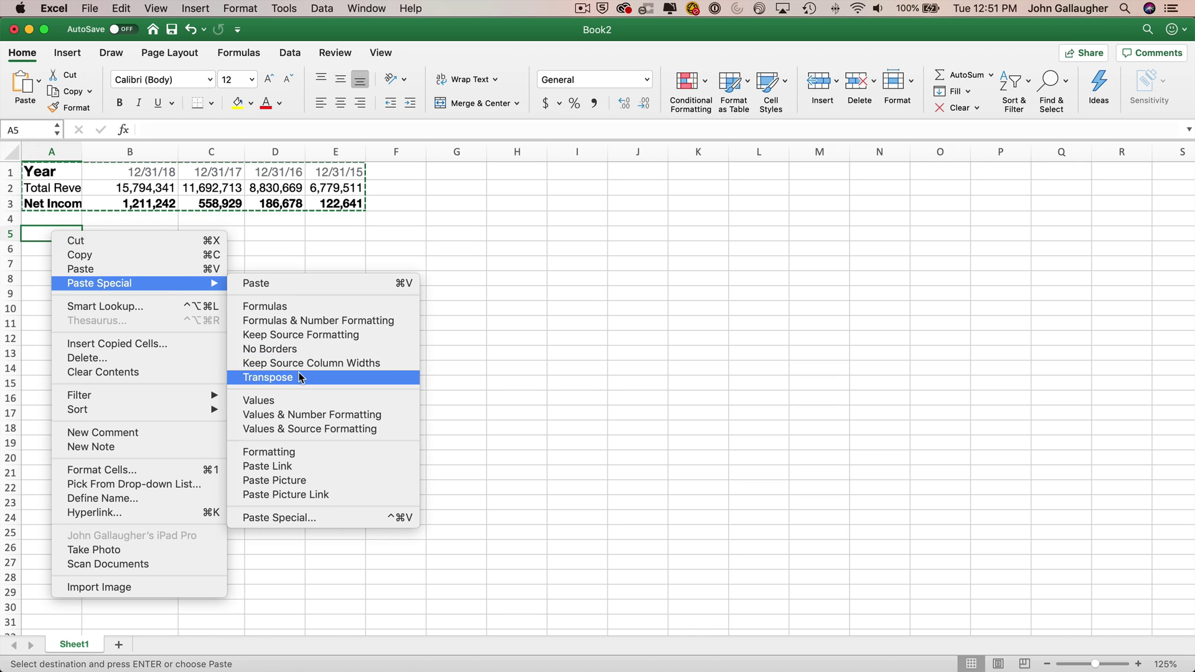
{"action": "left_click", "coordinate": [323, 518]}
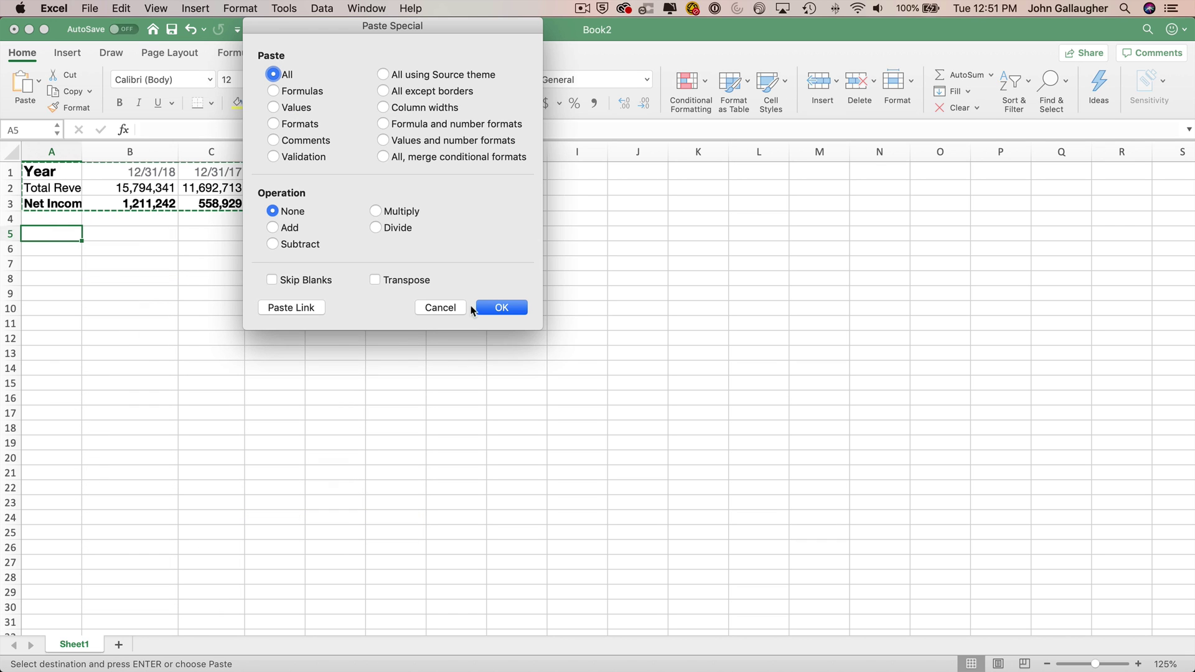
{"action": "left_click", "coordinate": [401, 285]}
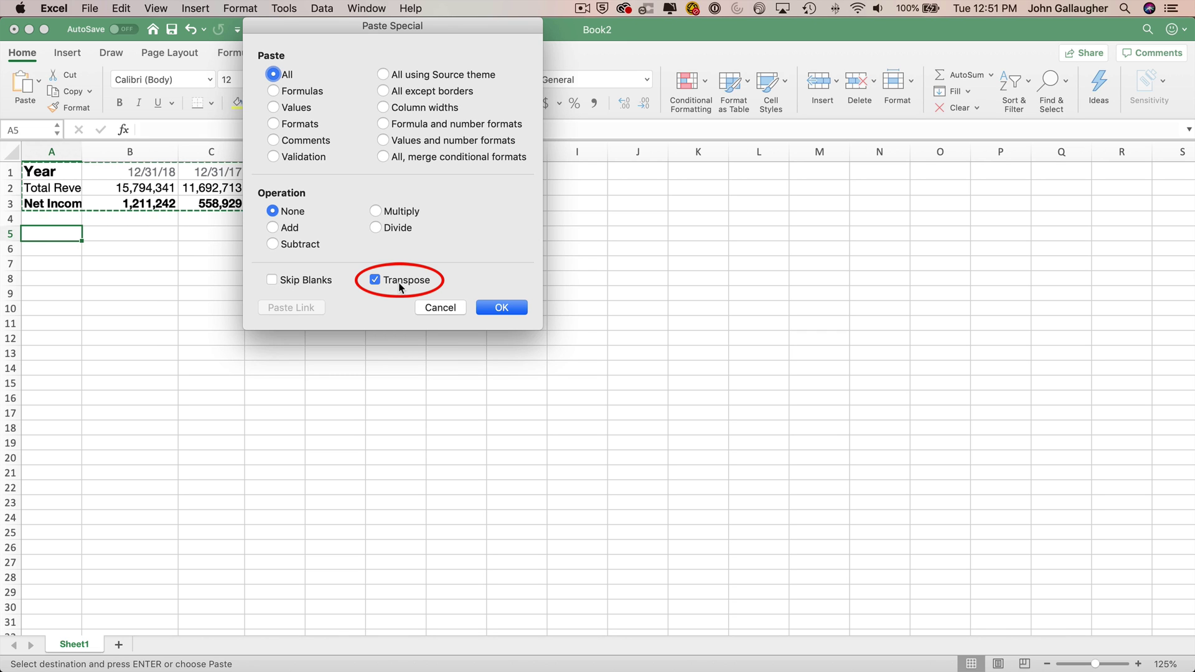
{"action": "left_click", "coordinate": [274, 107]}
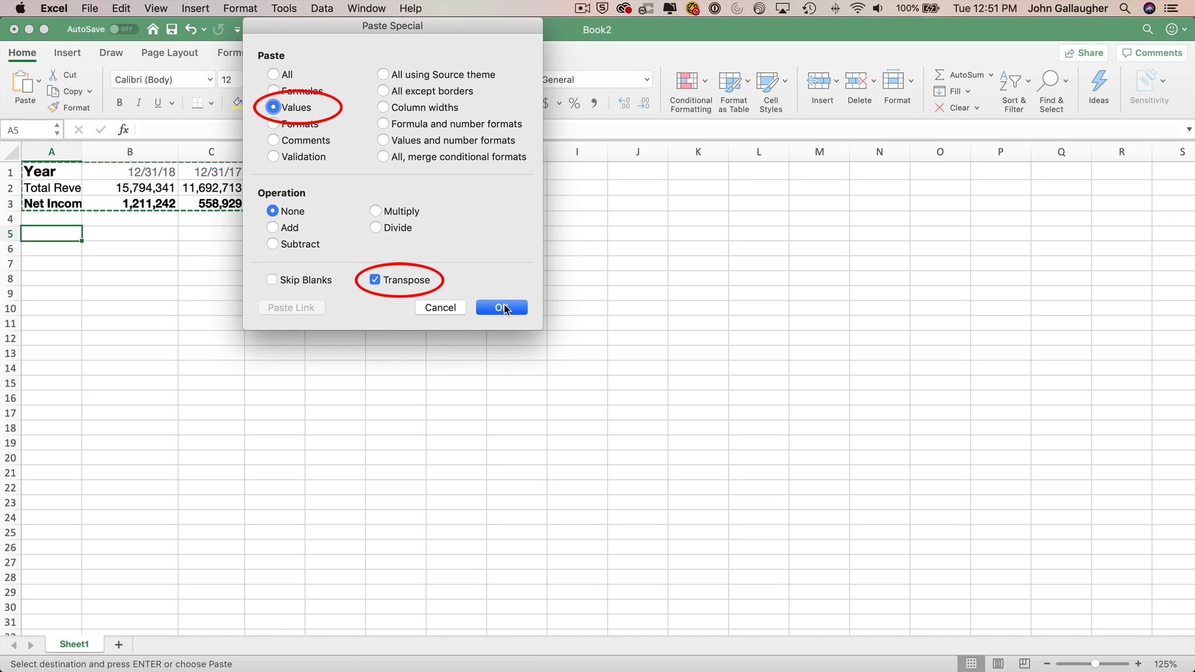
{"action": "left_click", "coordinate": [502, 307]}
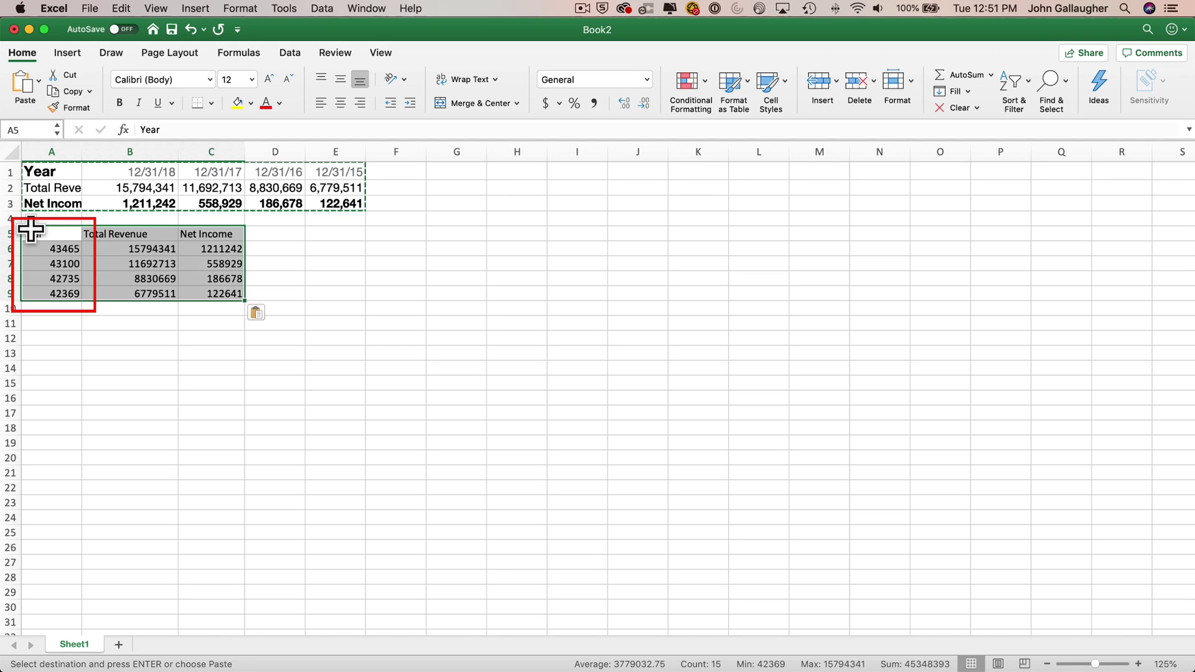
Delete the original rows 1 through 4 above the transposed data.
{"action": "left_click", "coordinate": [9, 218]}
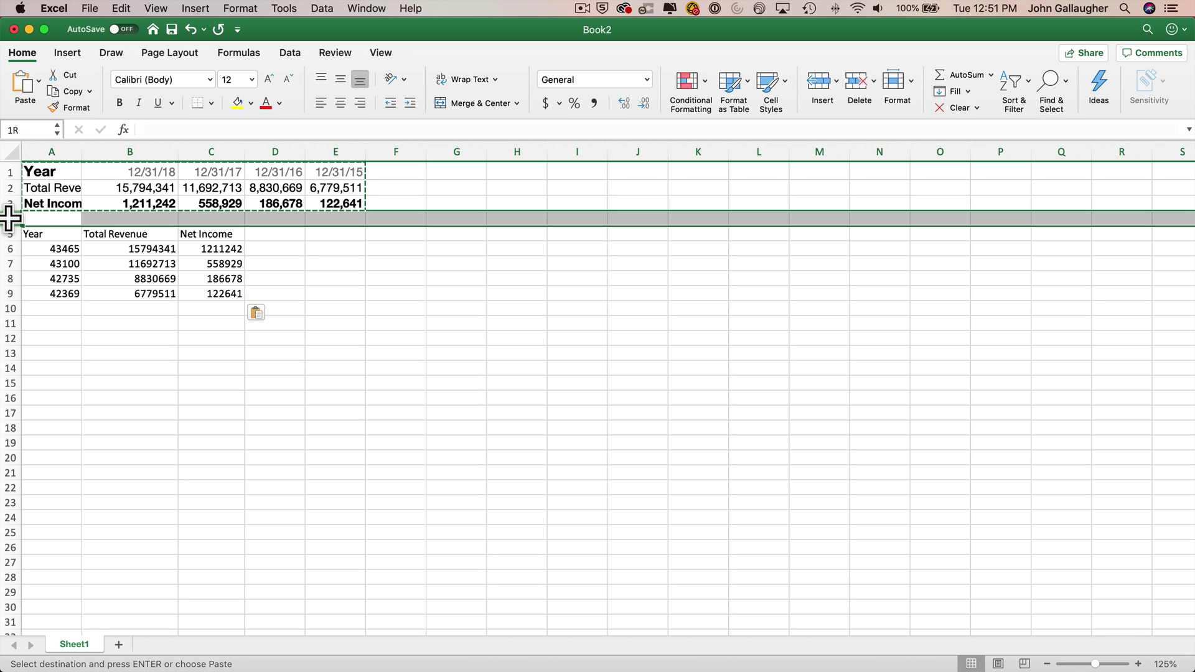
{"action": "left_click_drag", "start_coordinate": [9, 218], "coordinate": [8, 167]}
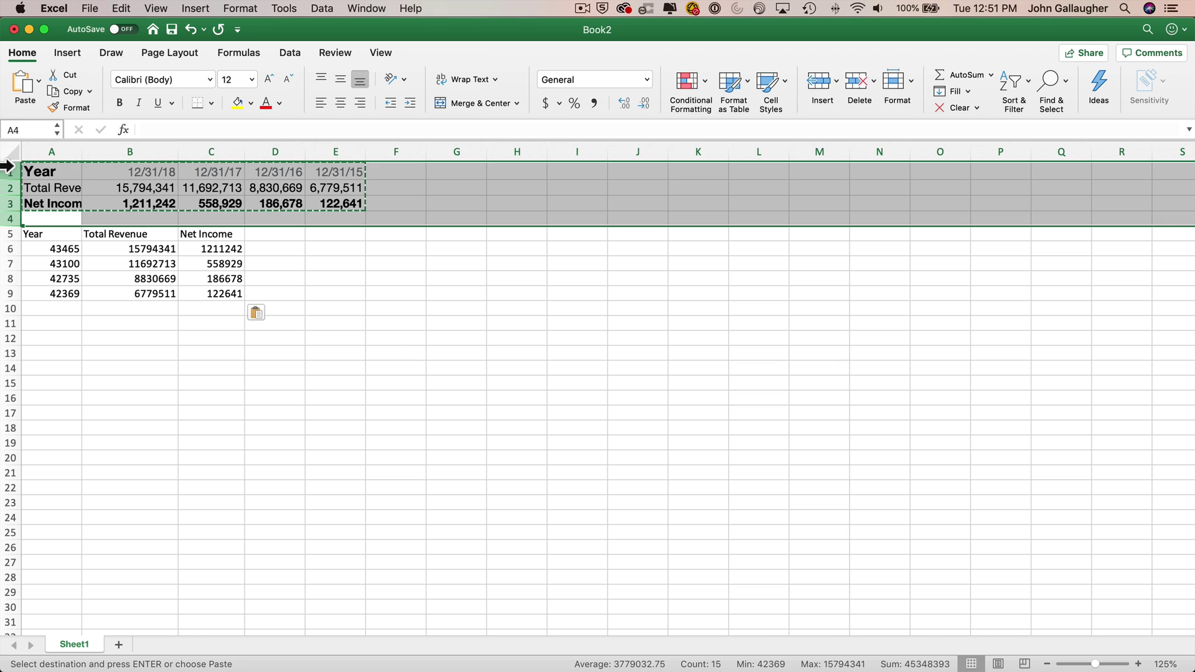
{"action": "right_click", "coordinate": [8, 167]}
{"action": "left_click", "coordinate": [58, 254]}
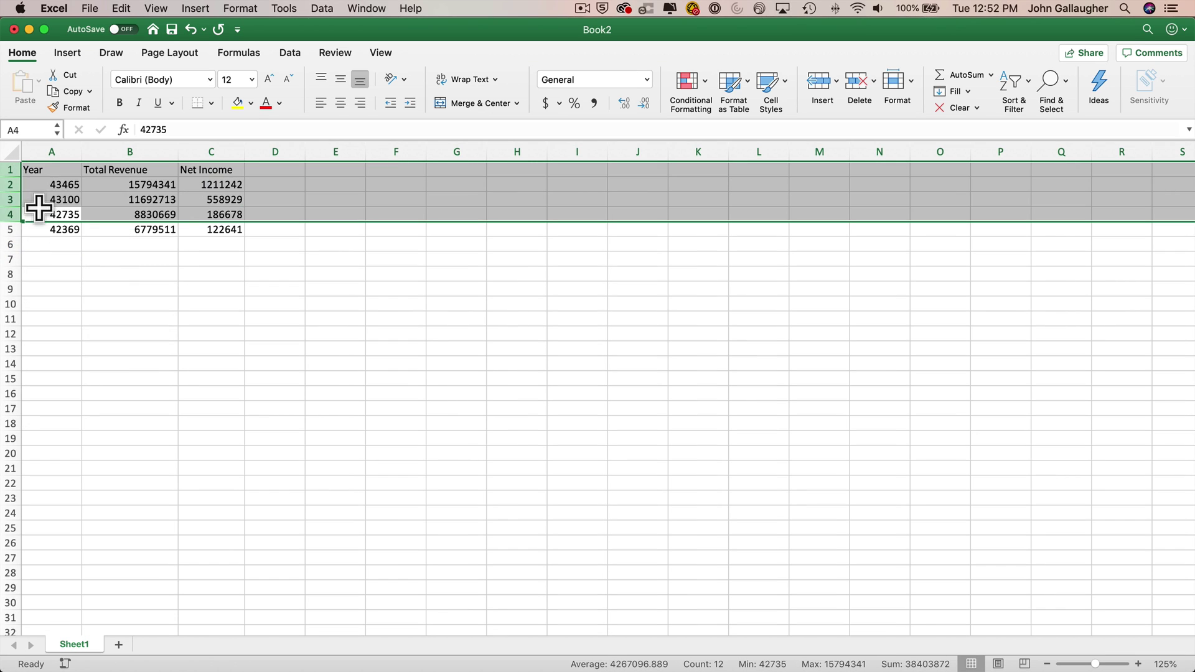
Turn A1:C5 into a table with headers and apply the green table style.
{"action": "left_click", "coordinate": [144, 195]}
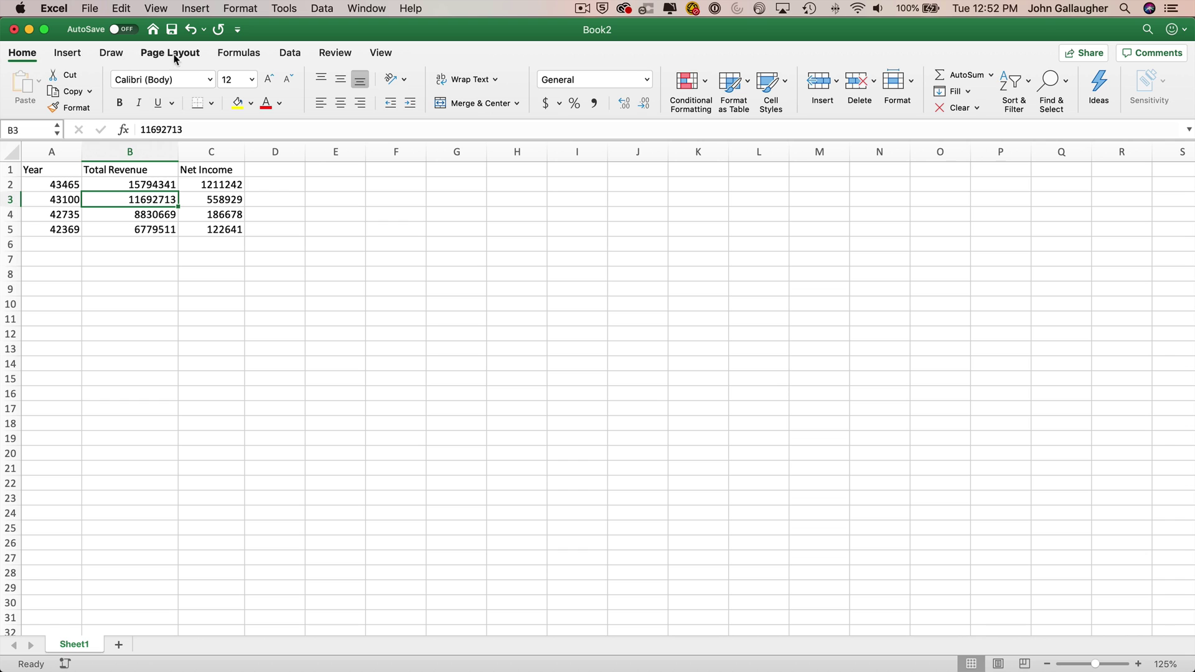
{"action": "left_click", "coordinate": [69, 54]}
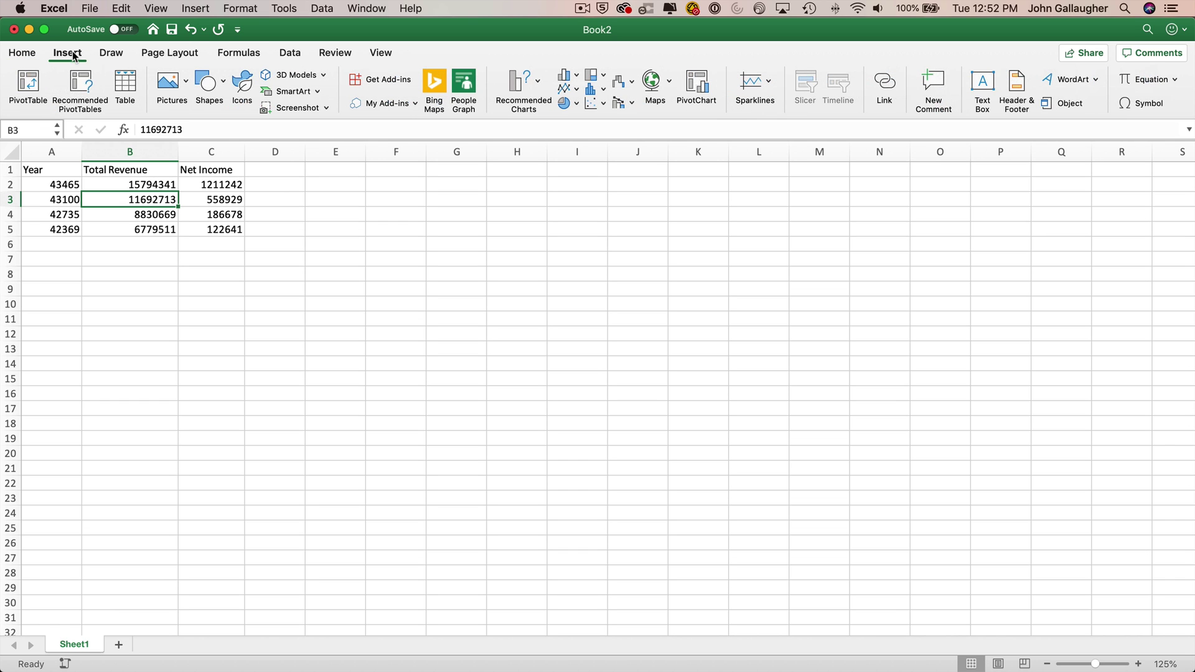
{"action": "left_click", "coordinate": [124, 92]}
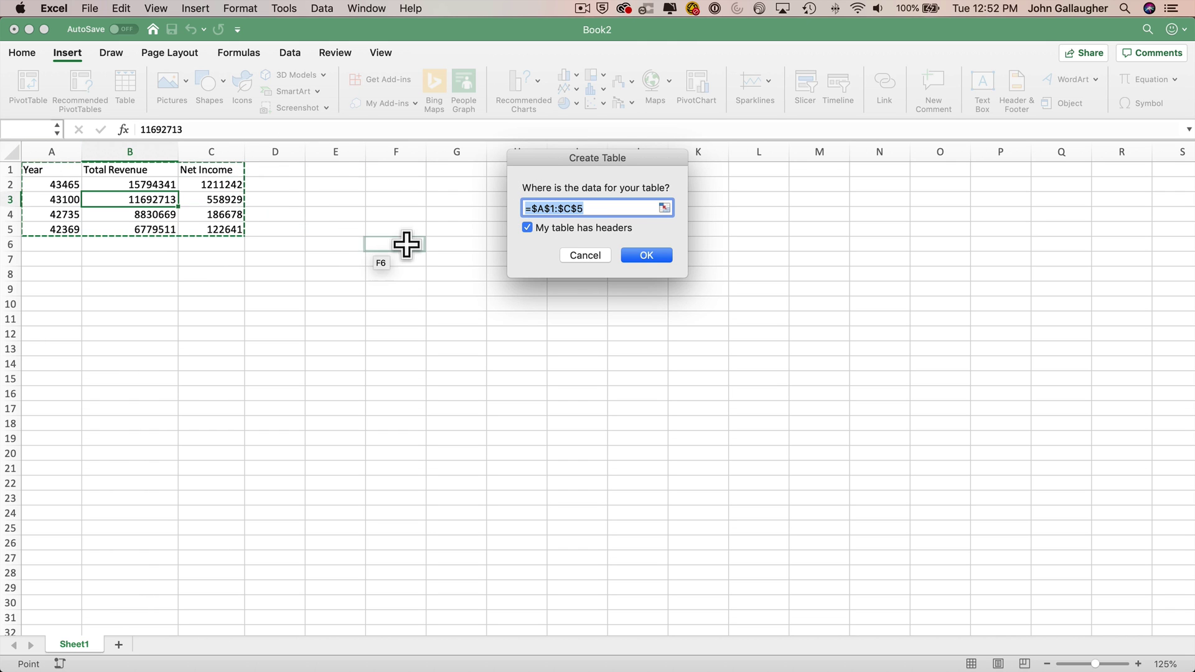
{"action": "left_click", "coordinate": [648, 256]}
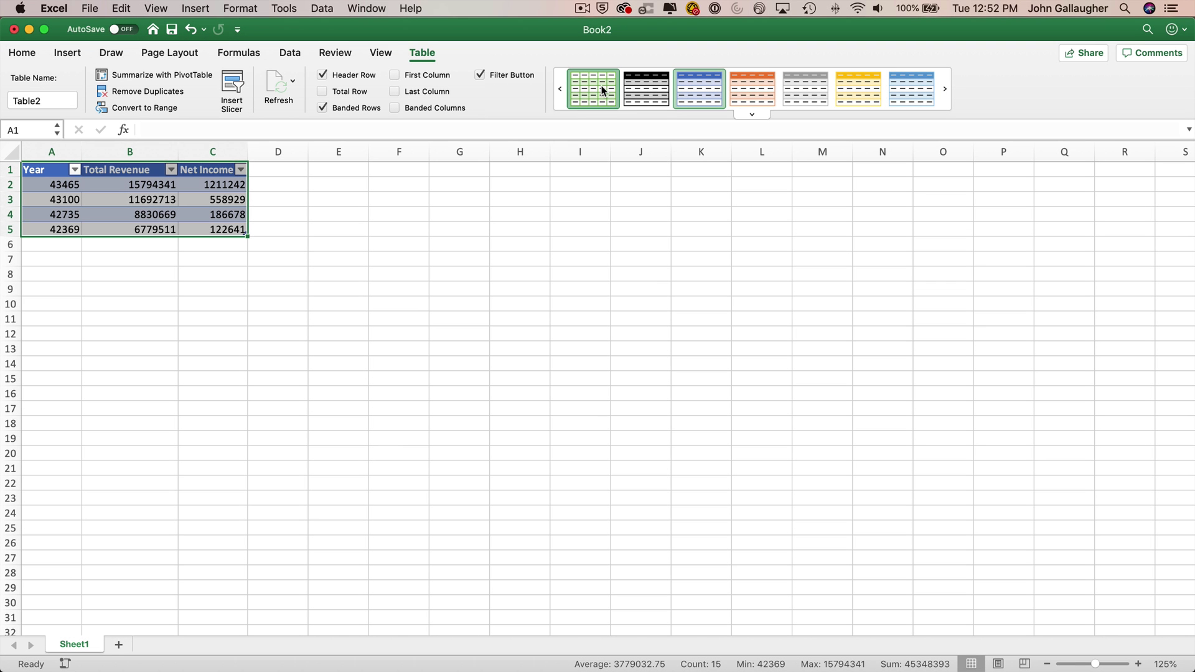
{"action": "left_click", "coordinate": [602, 89]}
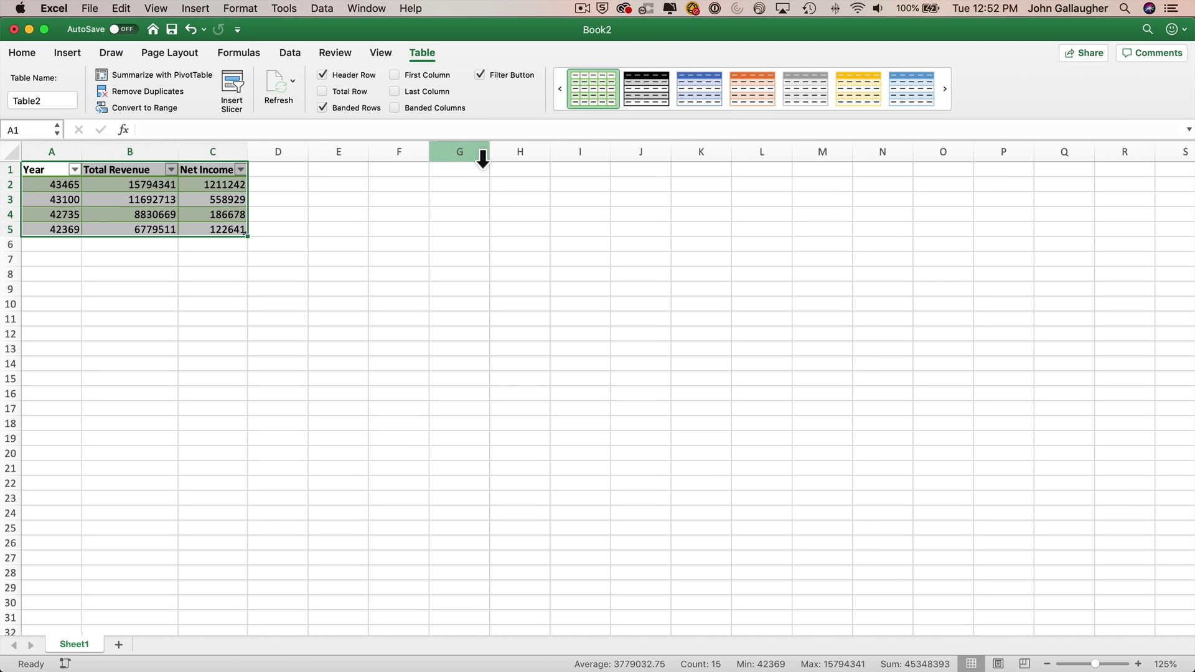
{"action": "left_click", "coordinate": [224, 228]}
Format B2:C5 as accounting currency with zero decimal places.
{"action": "left_click_drag", "start_coordinate": [224, 228], "coordinate": [160, 179]}
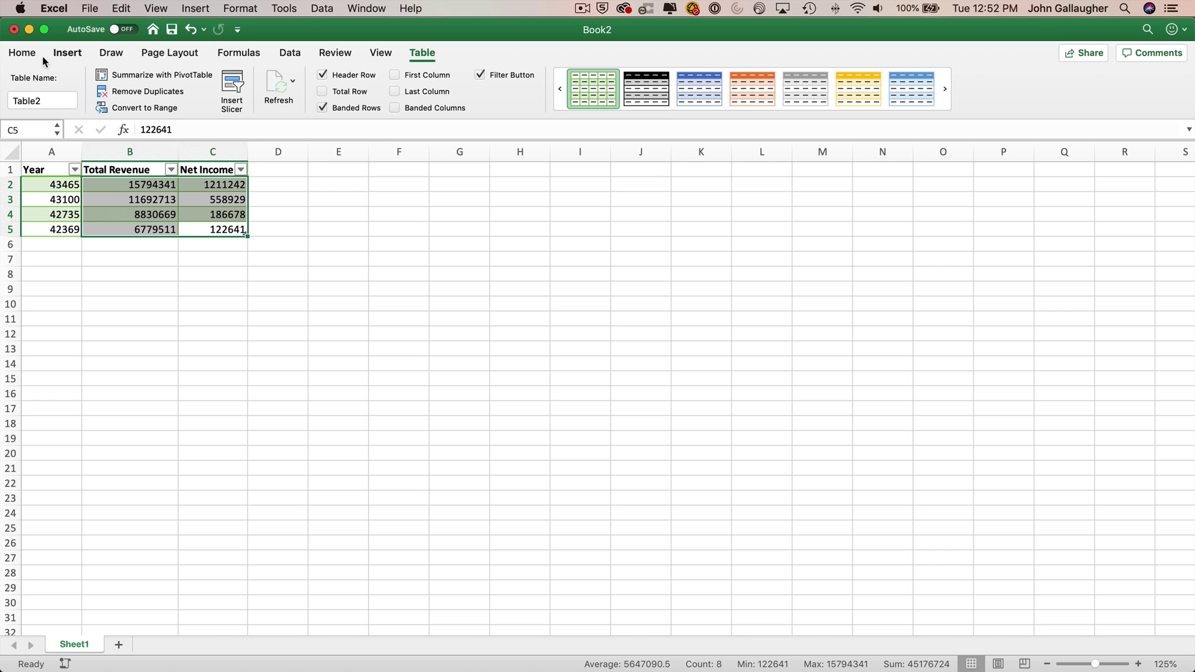
{"action": "left_click", "coordinate": [22, 54]}
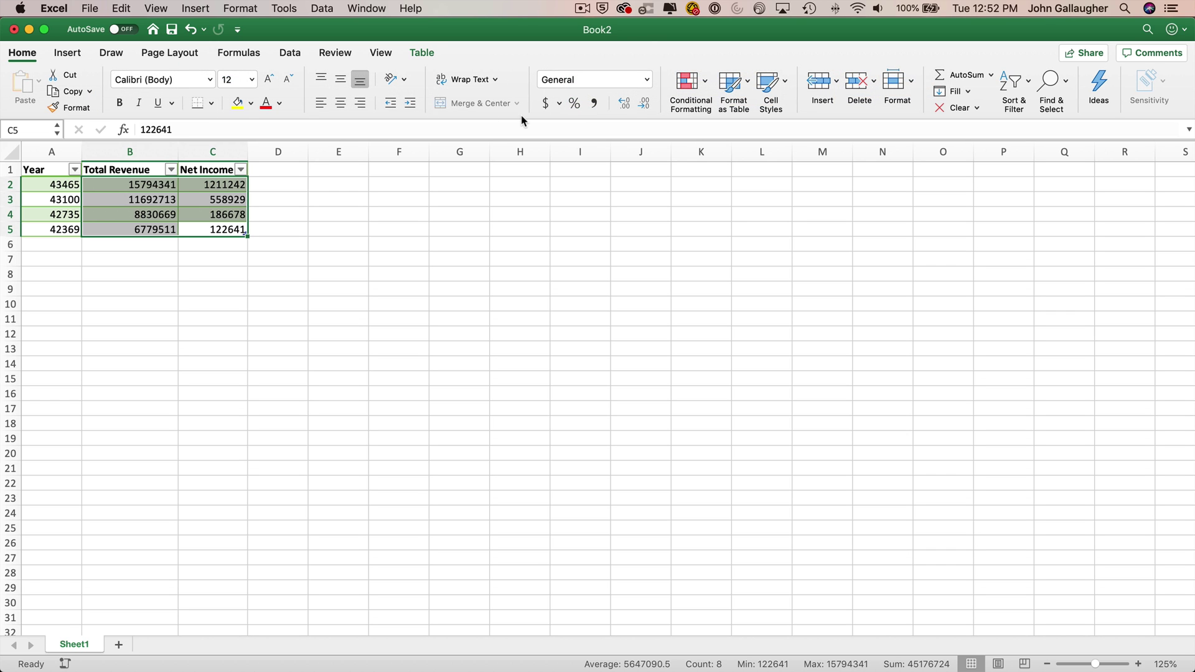
{"action": "left_click", "coordinate": [544, 103]}
{"action": "left_click", "coordinate": [644, 106]}
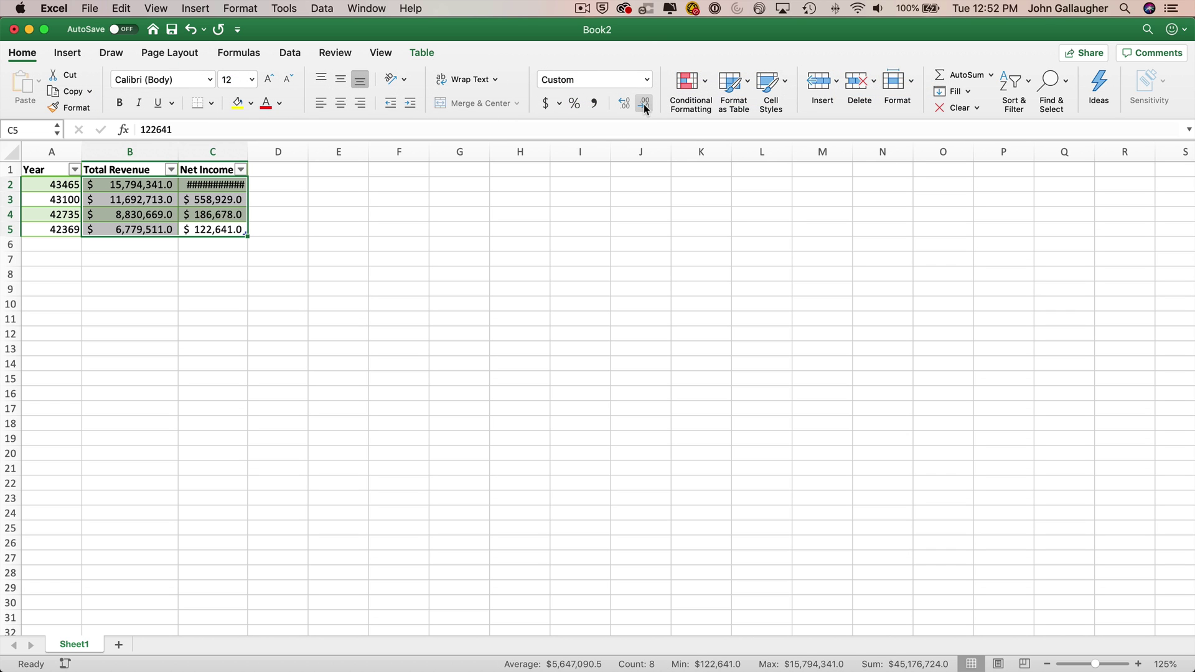
{"action": "left_click", "coordinate": [644, 106]}
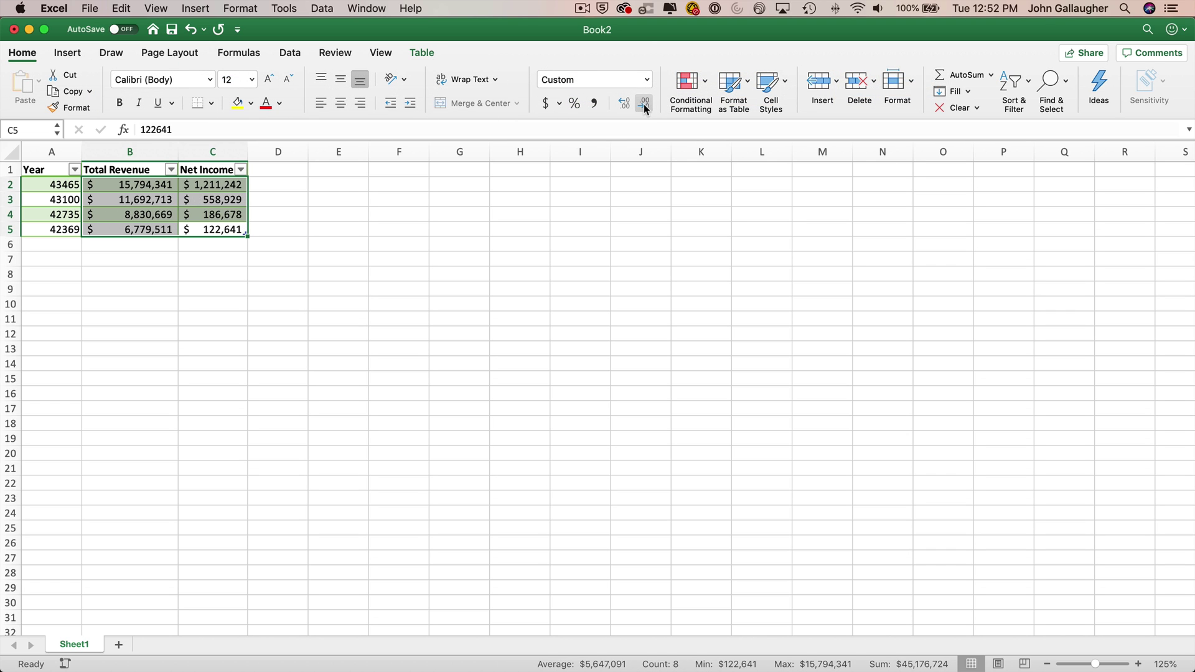
Apply the Short Date number format to the Year values in A2:A5.
{"action": "left_click", "coordinate": [51, 182]}
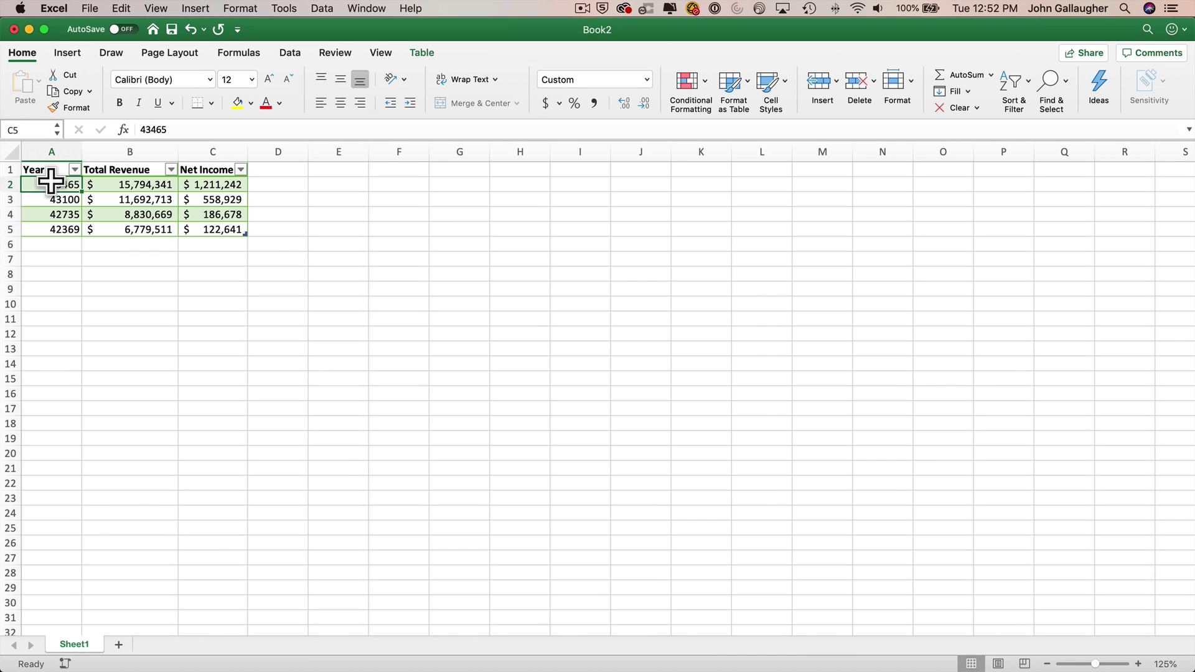
{"action": "left_click_drag", "start_coordinate": [50, 182], "coordinate": [45, 227]}
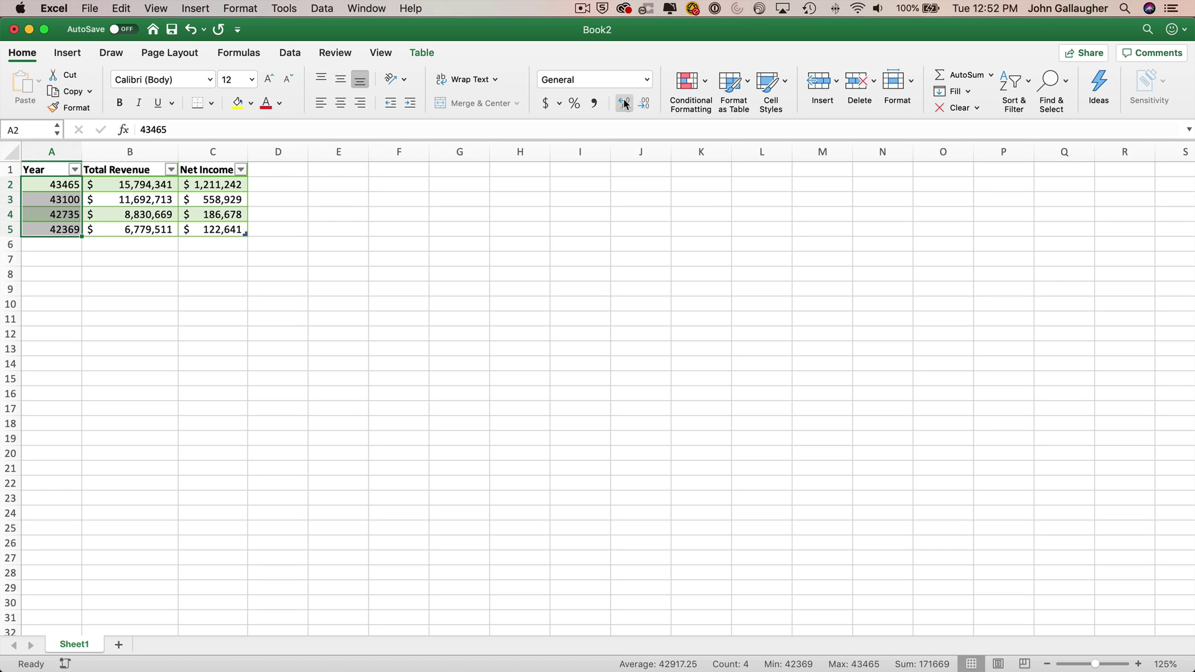
{"action": "left_click", "coordinate": [647, 79]}
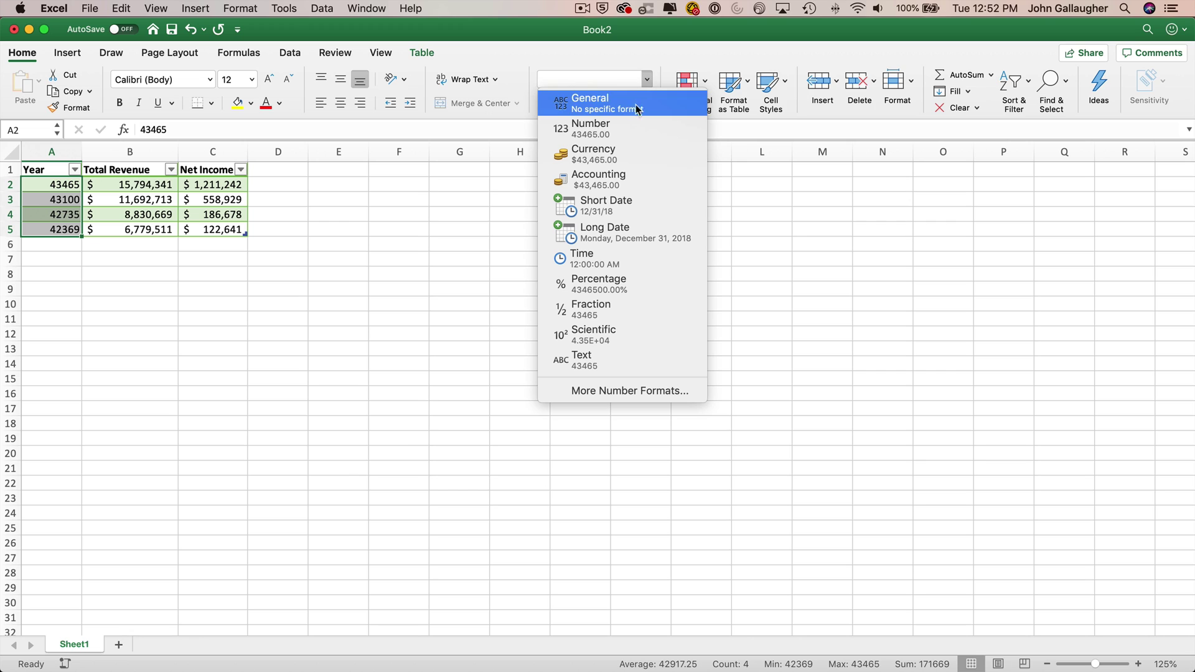
{"action": "left_click", "coordinate": [645, 202]}
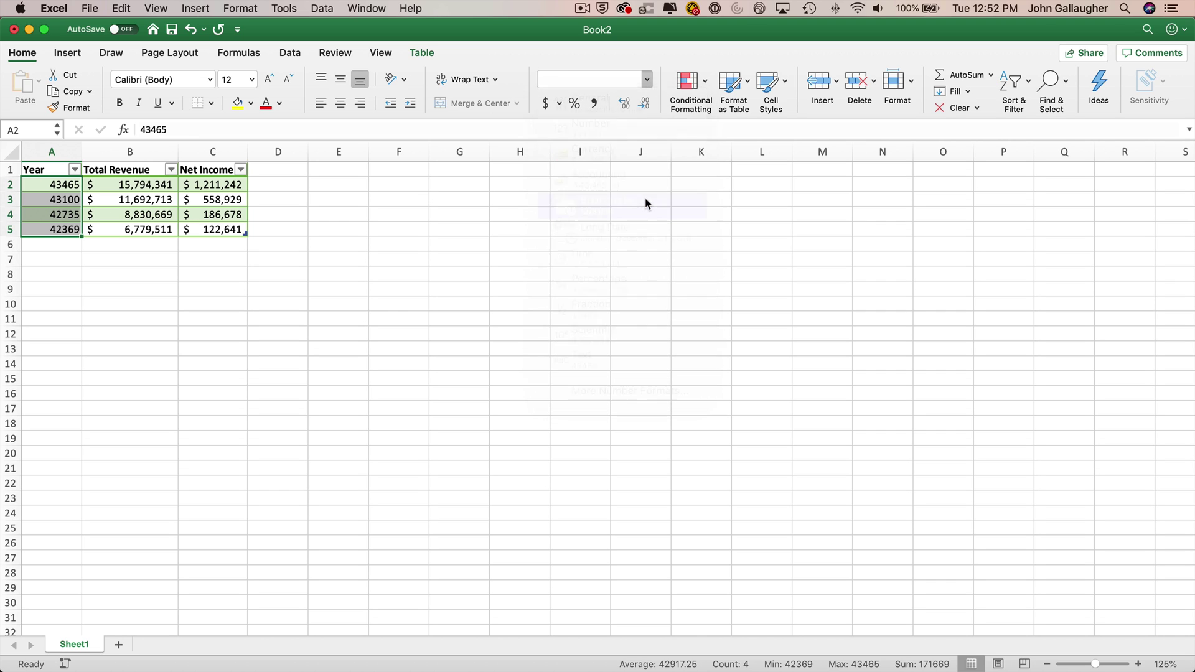